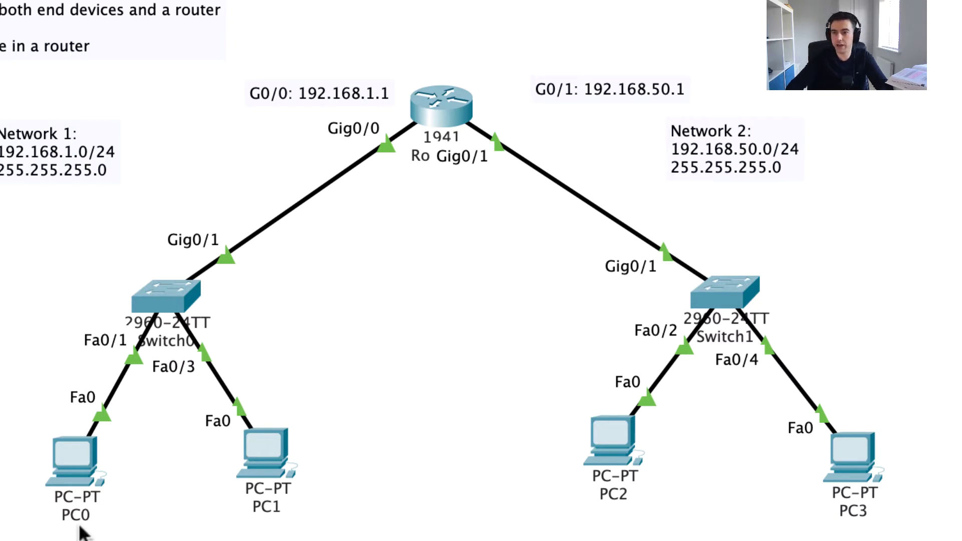
Open PC0's Command Prompt and list its ARP table with arp -a
click(80, 446)
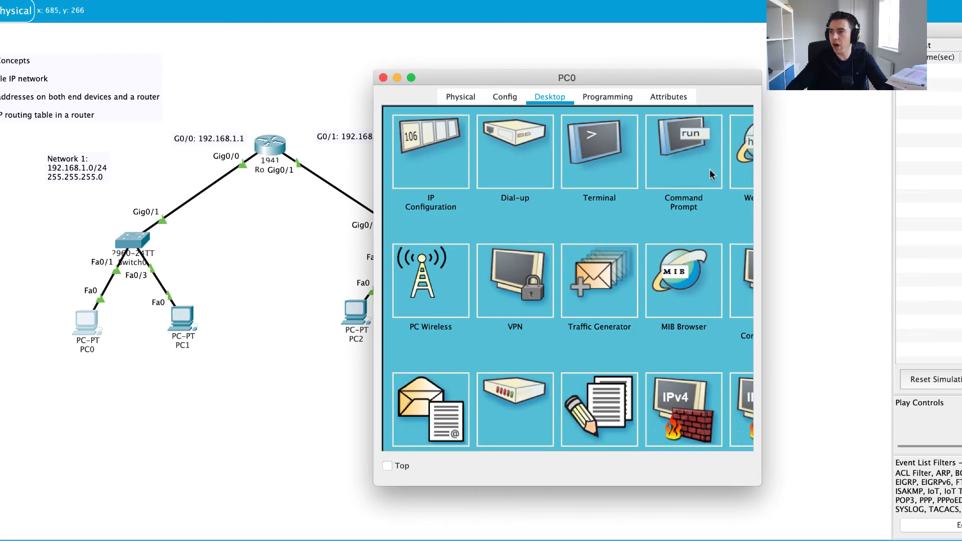
drag(762, 168, 874, 168)
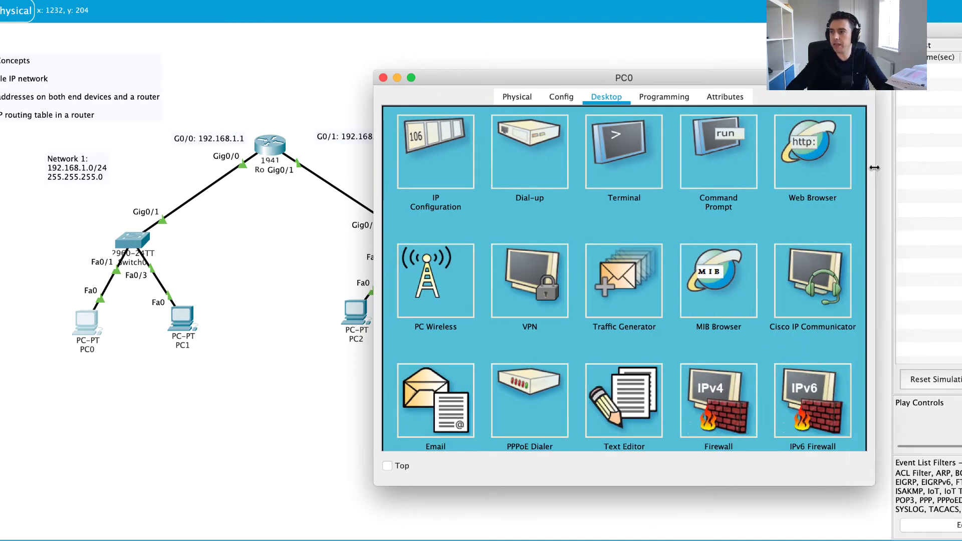
click(706, 164)
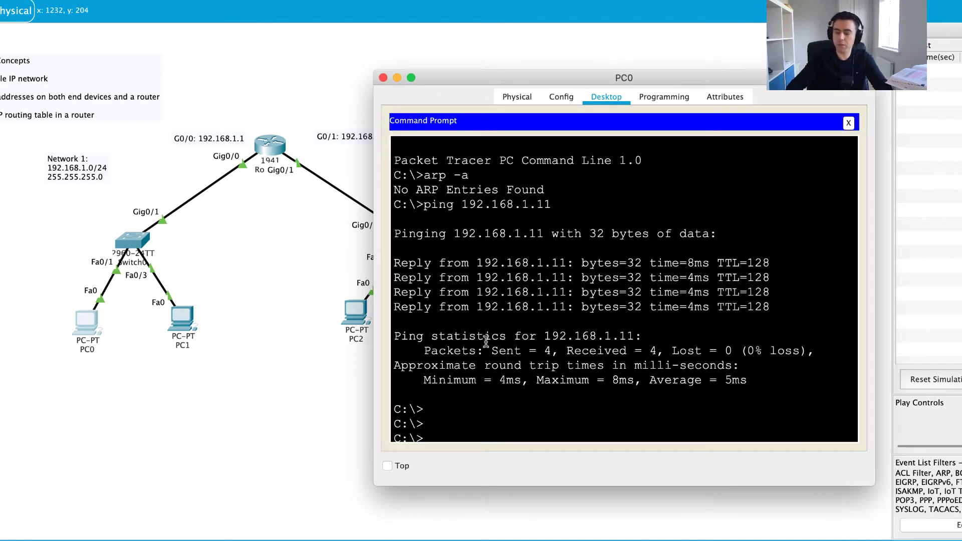
text(arp -a)
key(Return)
key(Return)
key(Return)
key(Return)
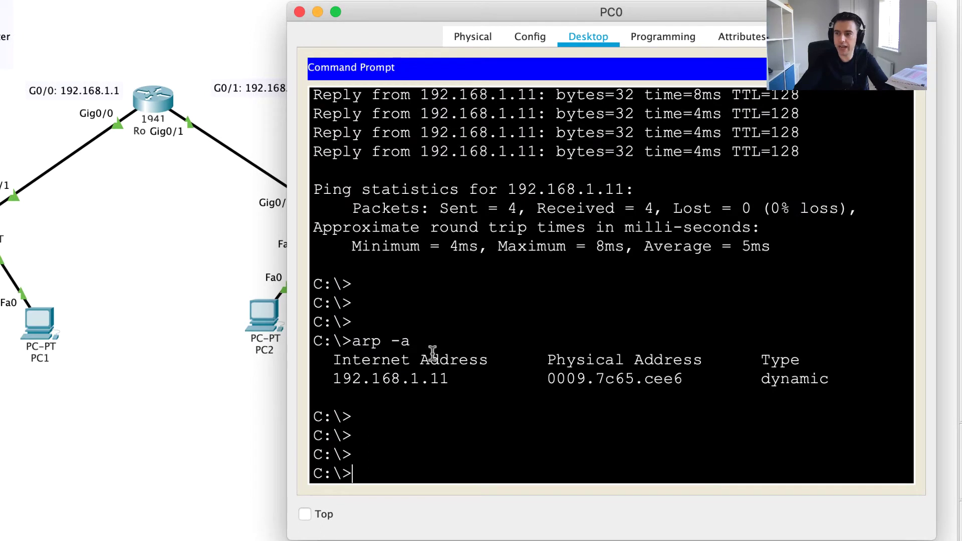
Rerun arp -a, highlight the dynamic 192.168.1.11 entry, and close PC0's window
text(arp )
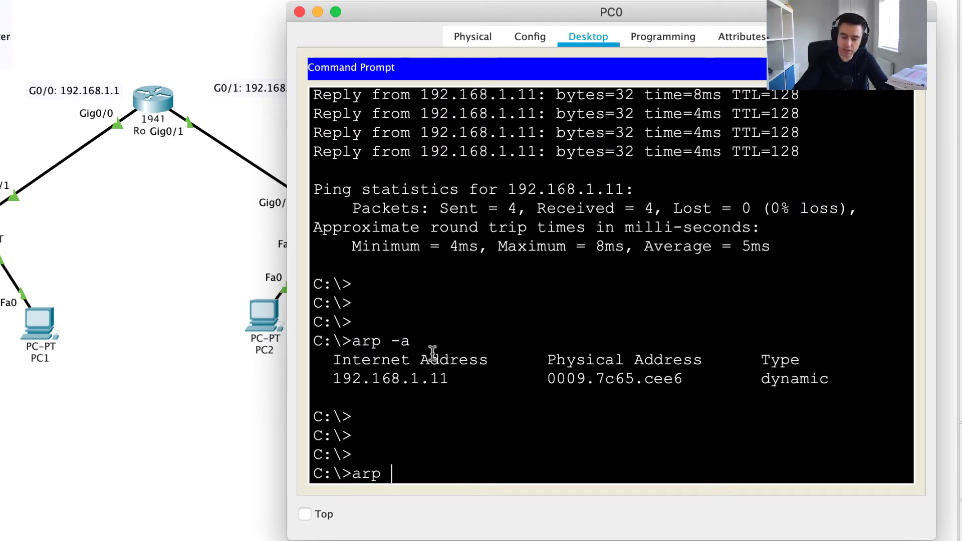
text(a-)
key(BackSpace)
key(BackSpace)
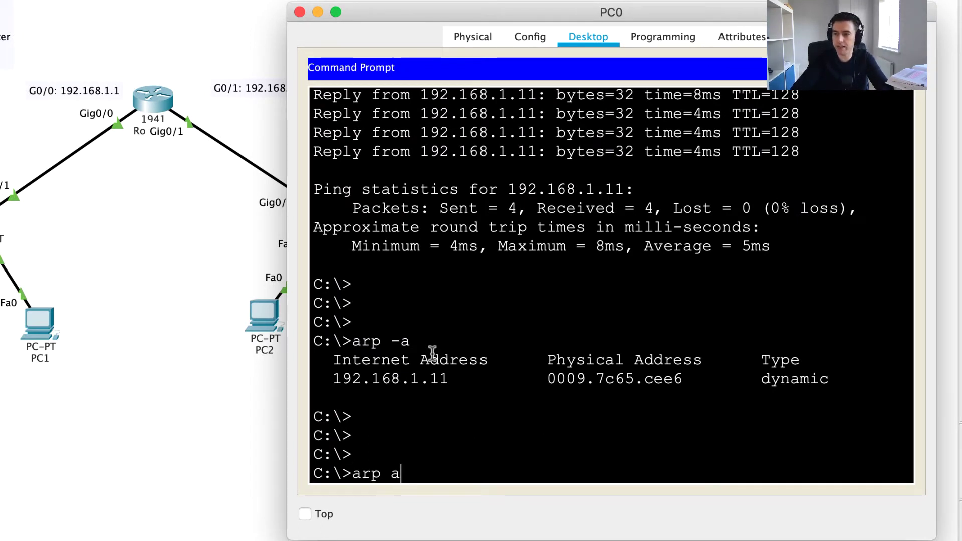
text(-a)
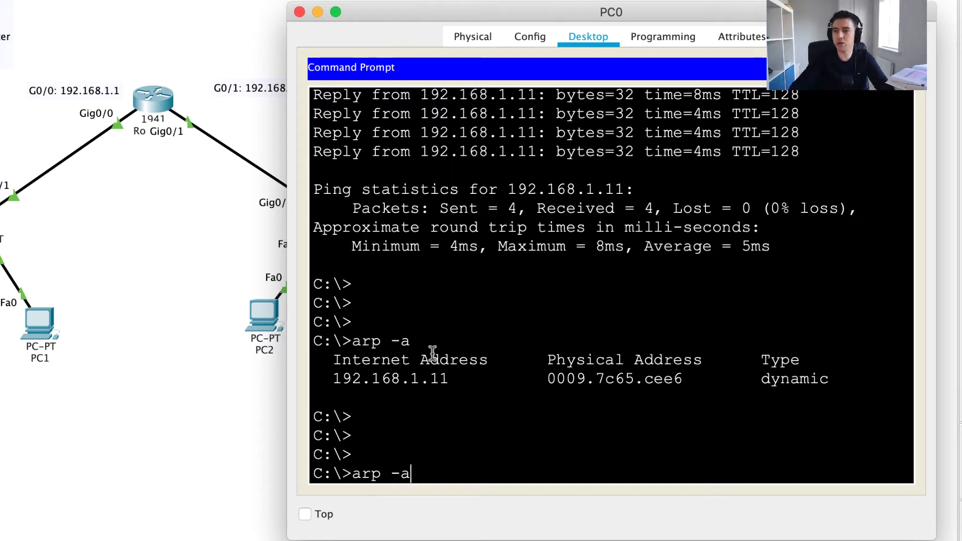
key(Return)
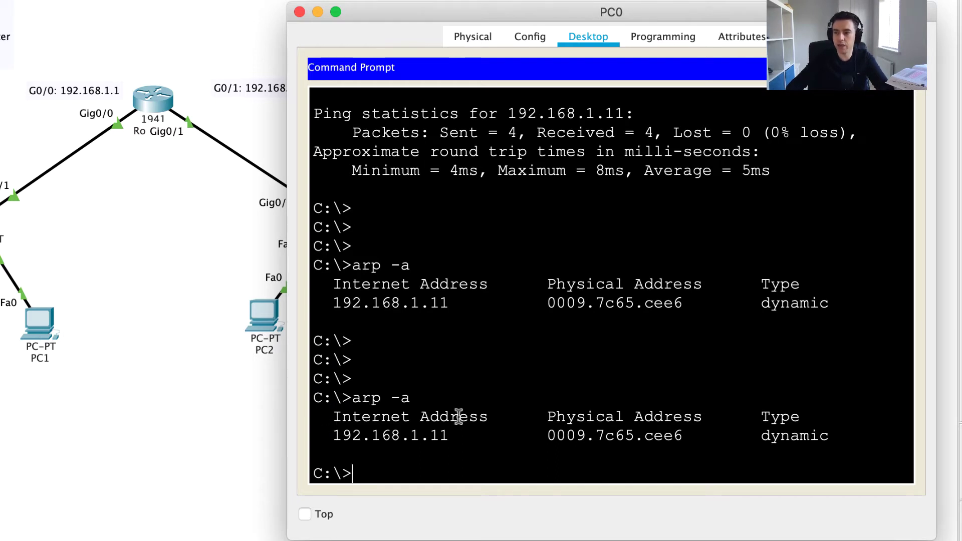
drag(329, 434, 450, 435)
click(450, 435)
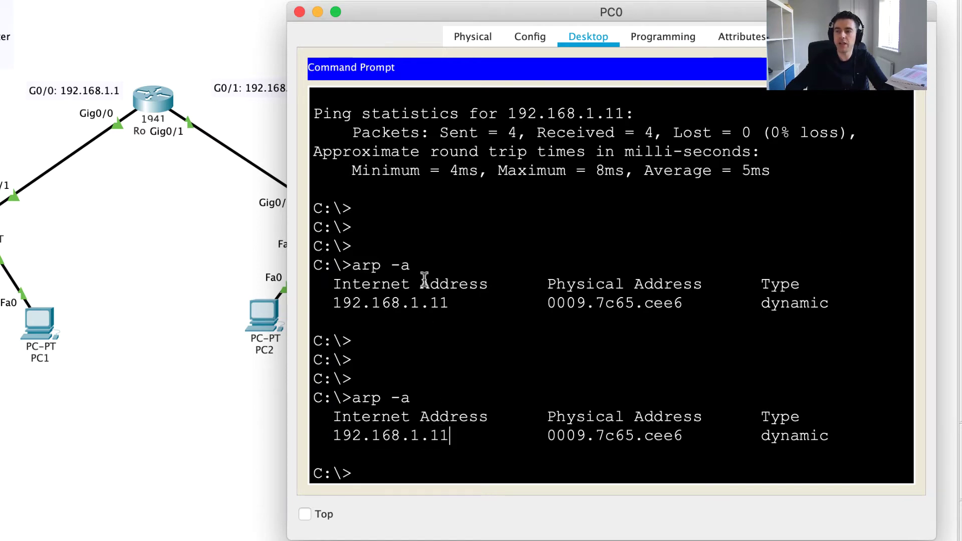
click(299, 12)
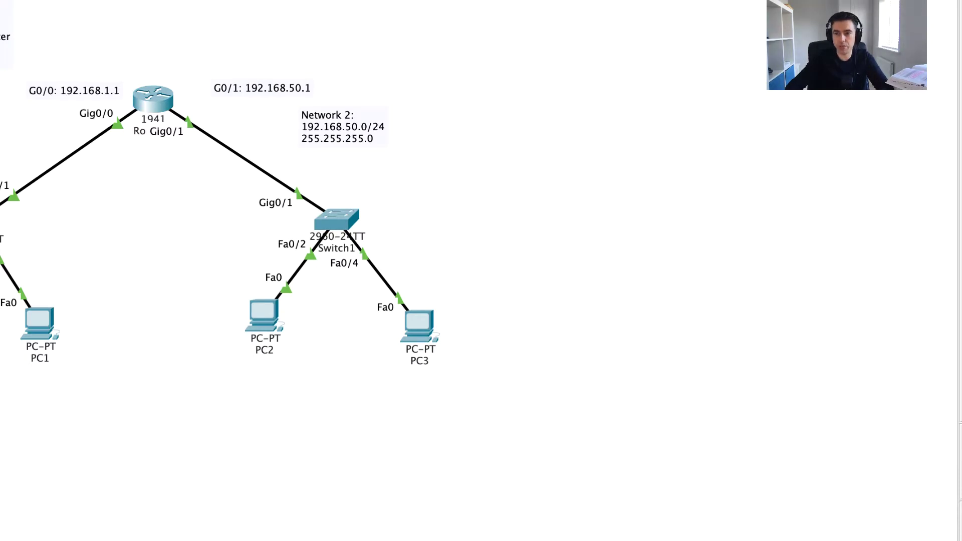
View PC1's and PC2's port summaries, showing PC2 at 192.168.50.10/24 with gateway 192.168.50.1
mouse_move(39, 323)
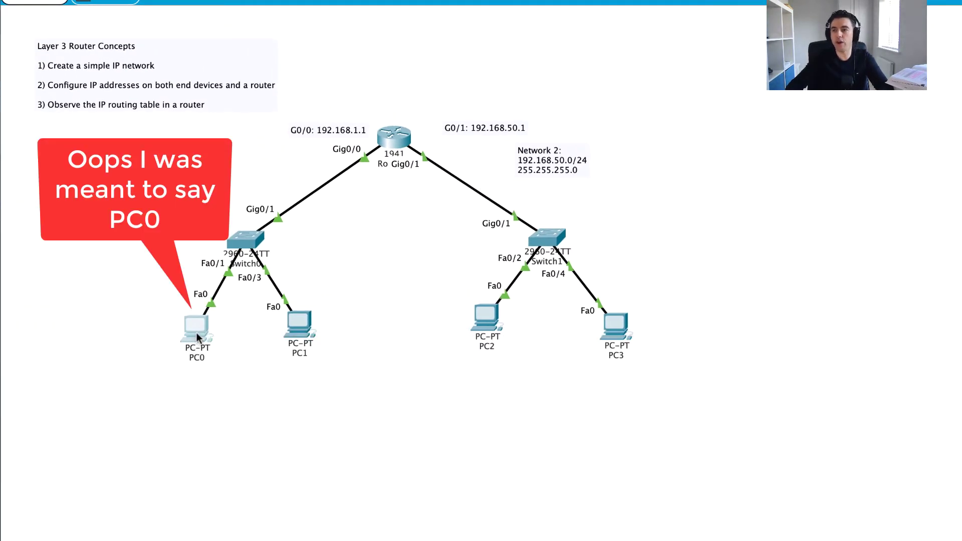
mouse_move(494, 326)
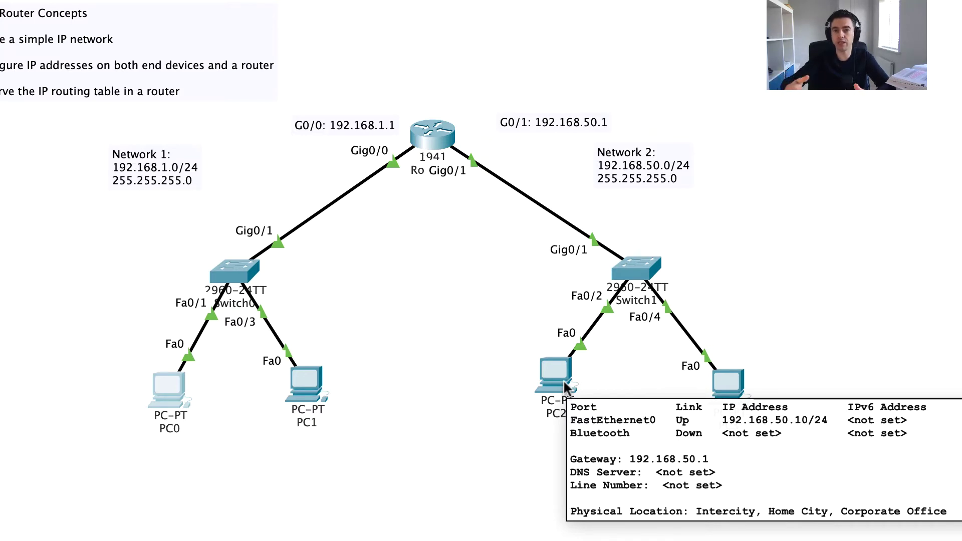
click(175, 404)
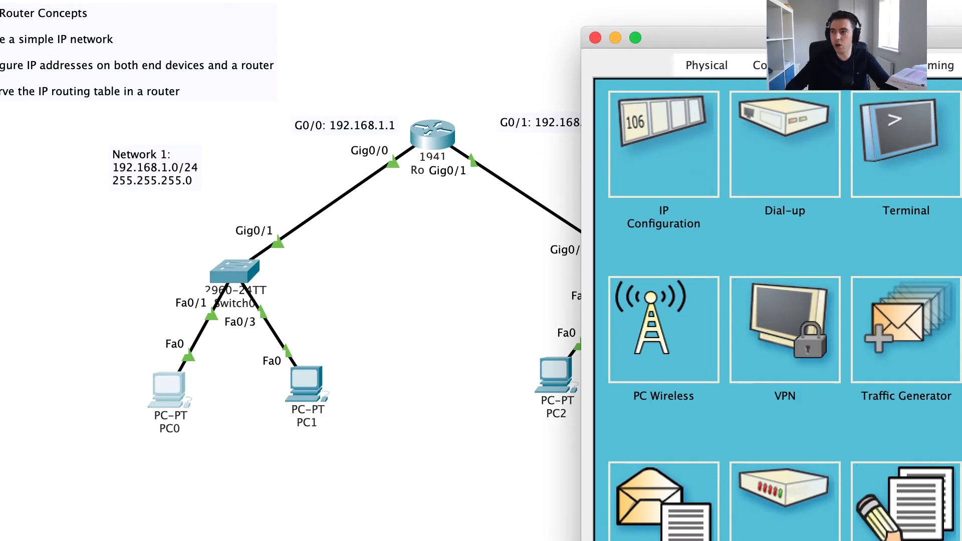
click(926, 143)
scroll(700, 445, down, 10)
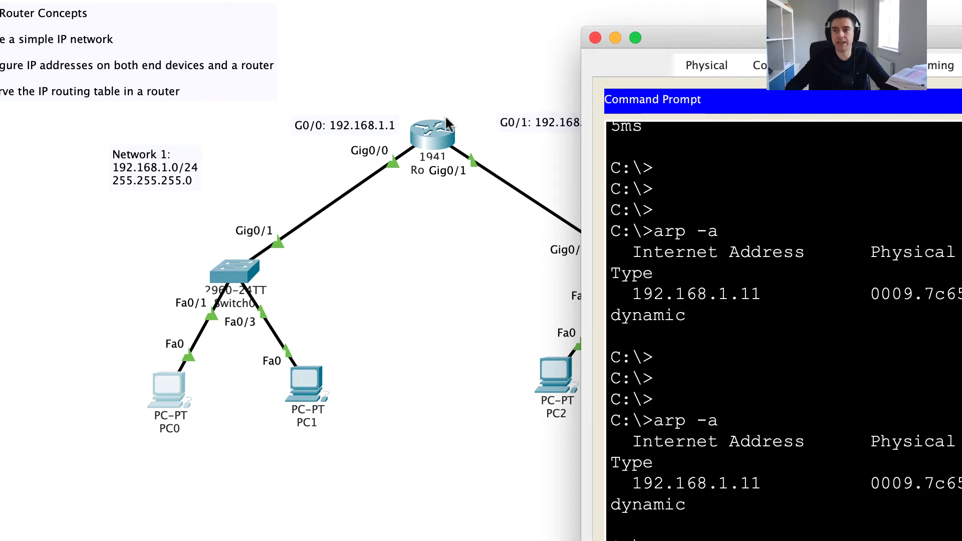
click(595, 38)
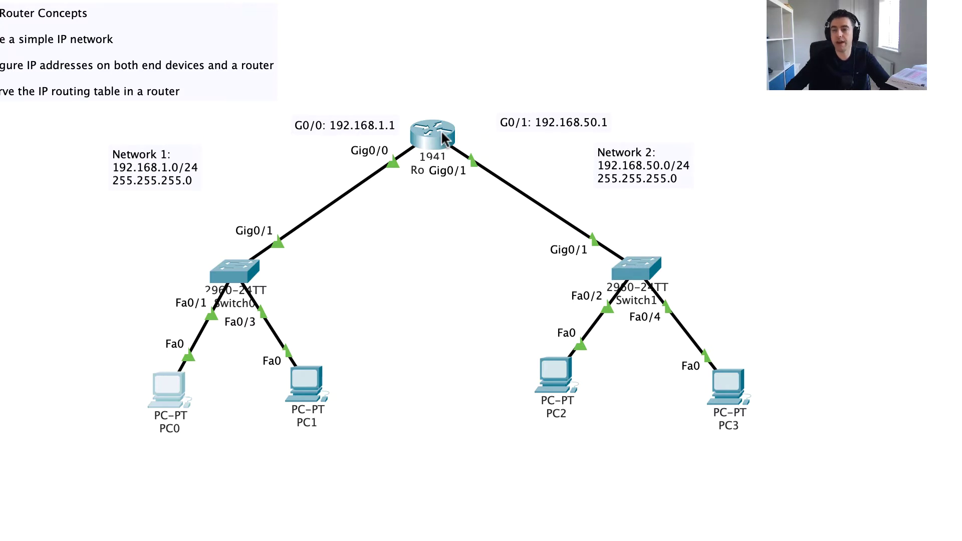
mouse_move(446, 138)
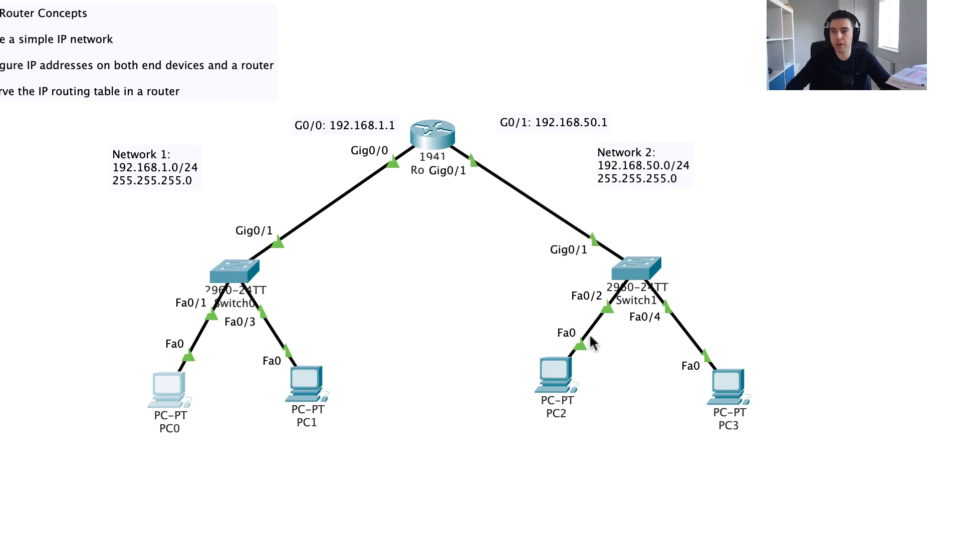
mouse_move(550, 375)
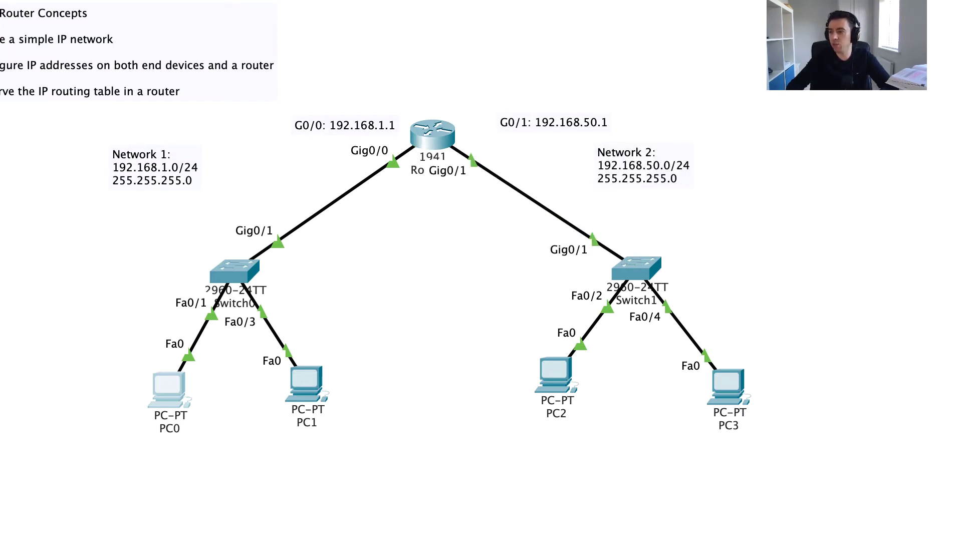
Ping 192.168.50.10 from PC0's command prompt and highlight the target address in the output
click(174, 384)
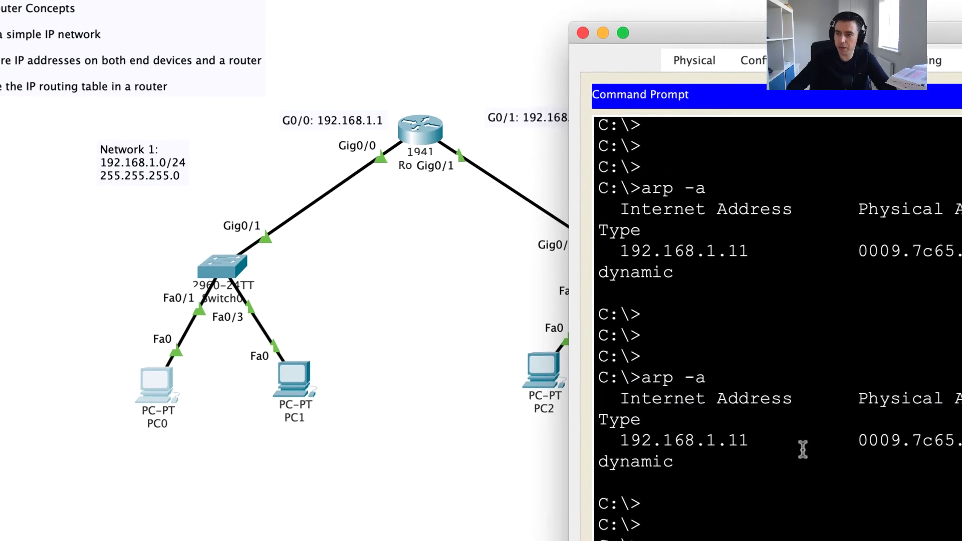
key(Return)
key(Return)
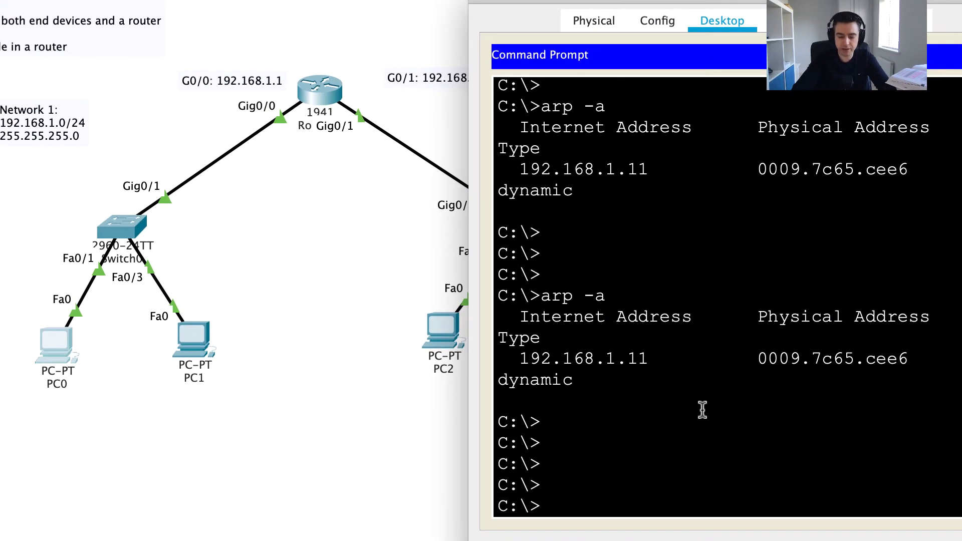
text(ping 192.1)
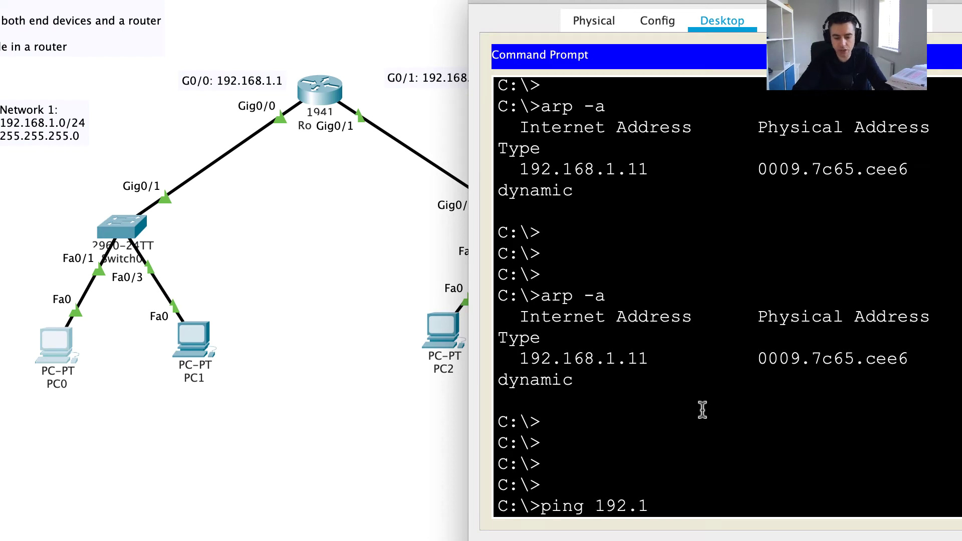
text(68.50)
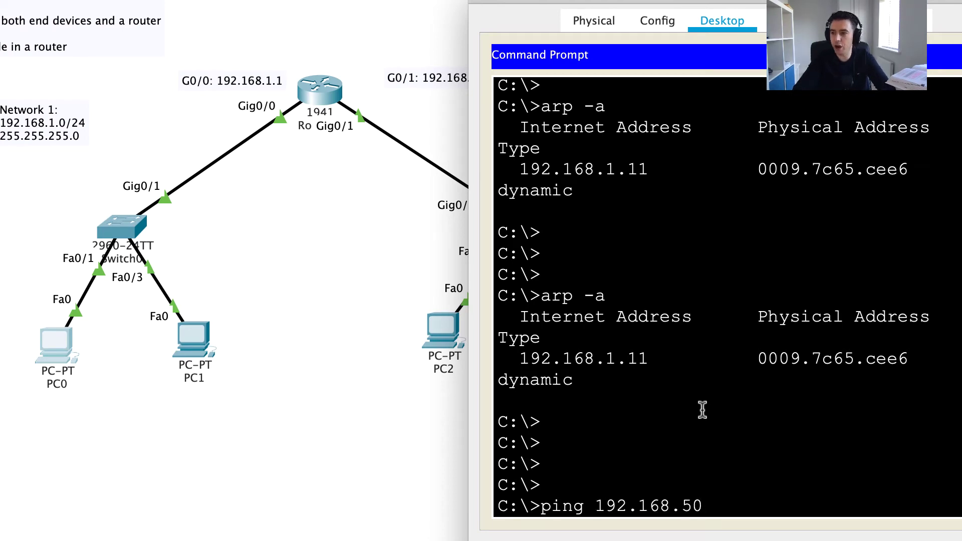
text(.10)
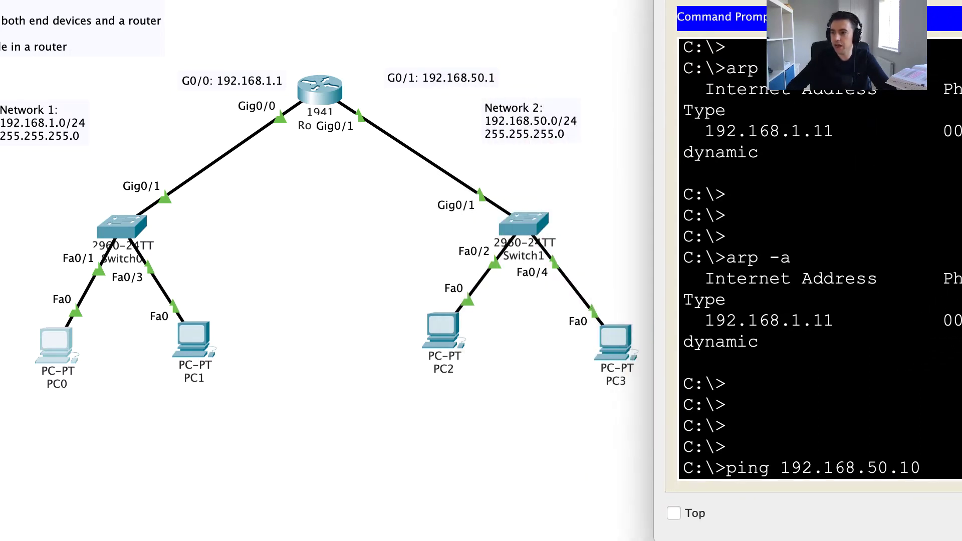
key(Return)
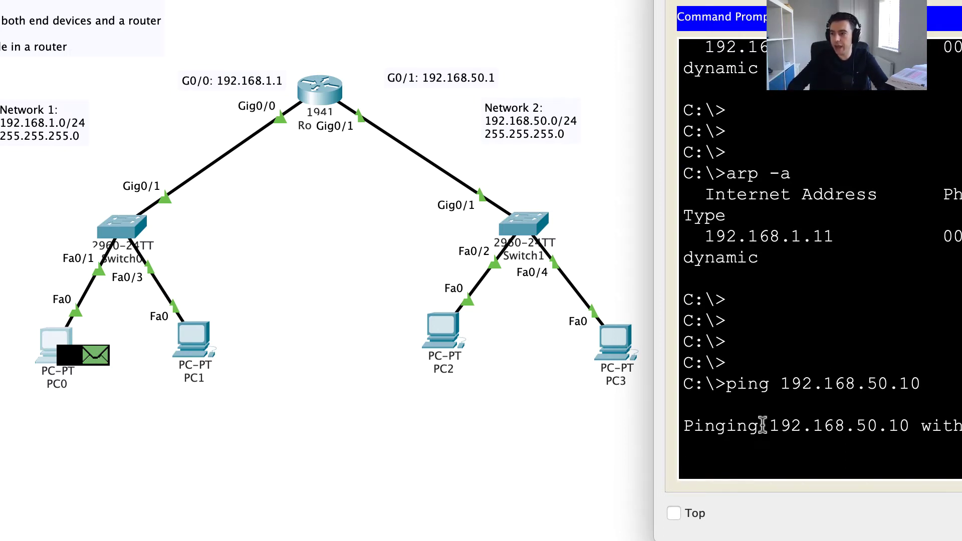
drag(761, 425, 874, 421)
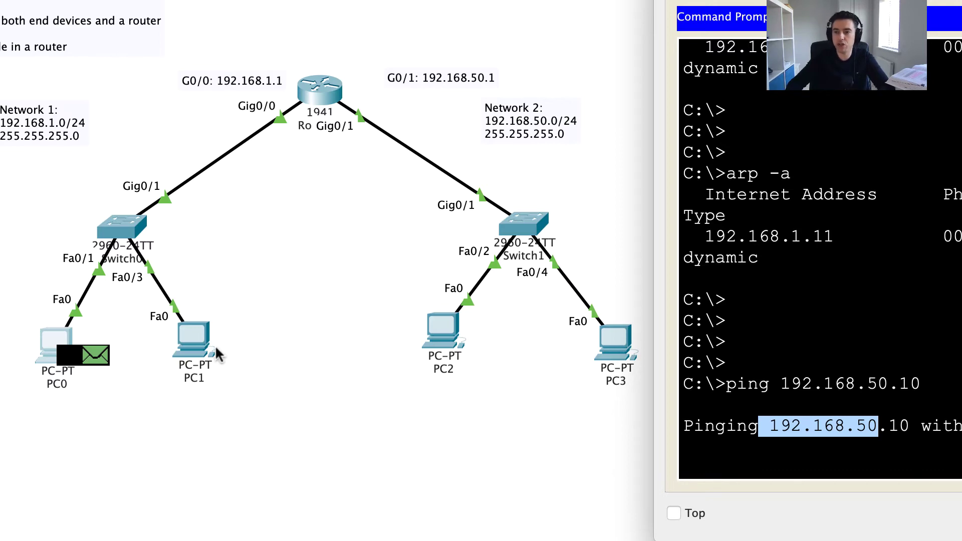
Inspect the ARP packet's outbound PDU details, highlighting target IP 192.168.1.1, then close them
click(101, 356)
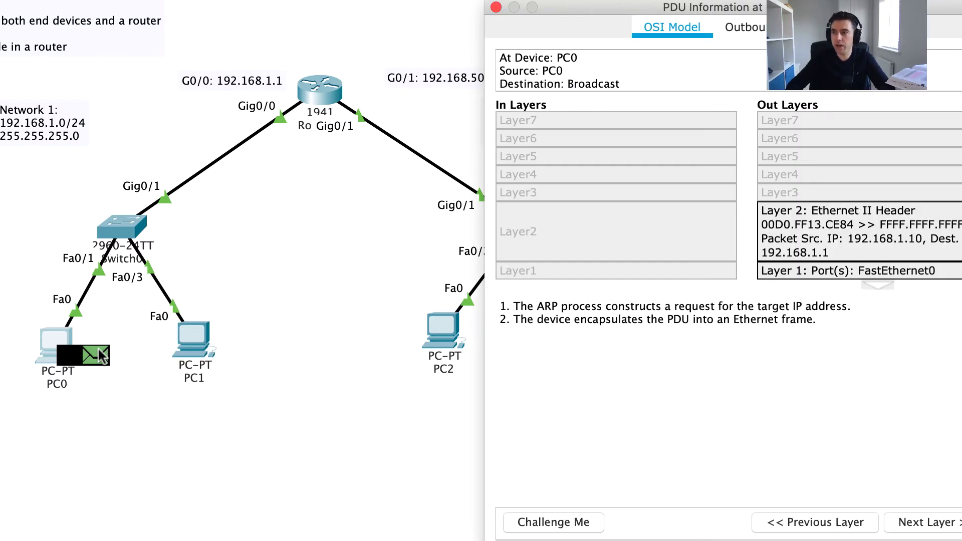
click(745, 27)
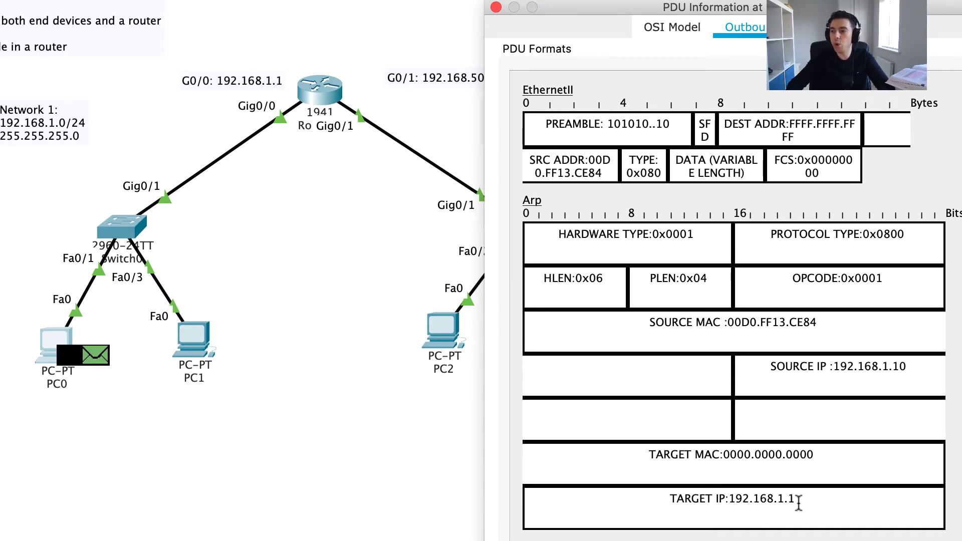
drag(800, 499, 717, 500)
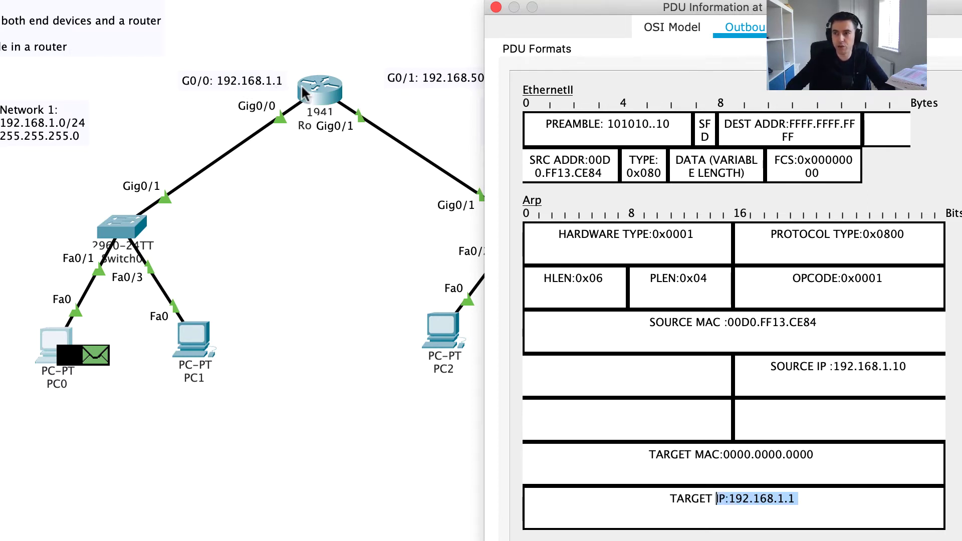
click(496, 7)
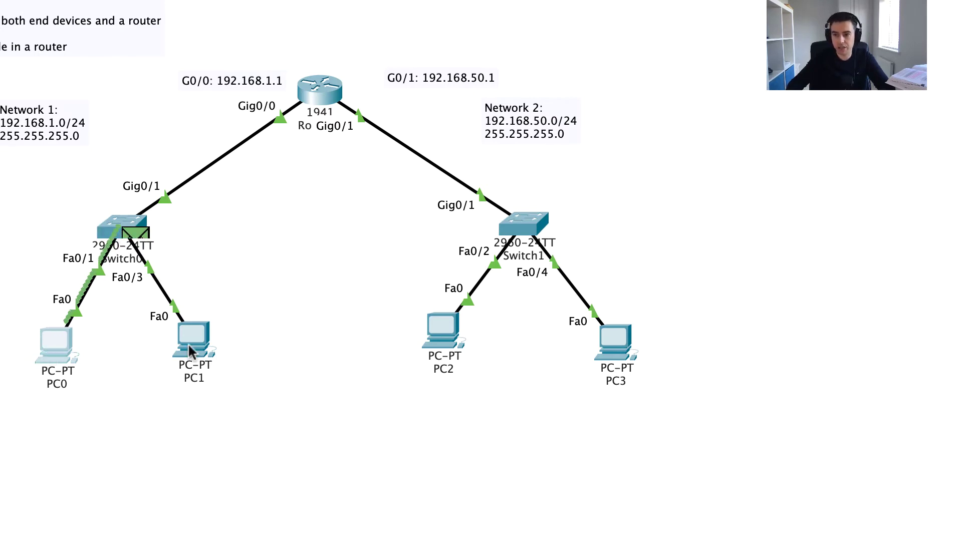
Watch the ARP exchange play out while viewing PC1's and the router's info popups
mouse_move(194, 344)
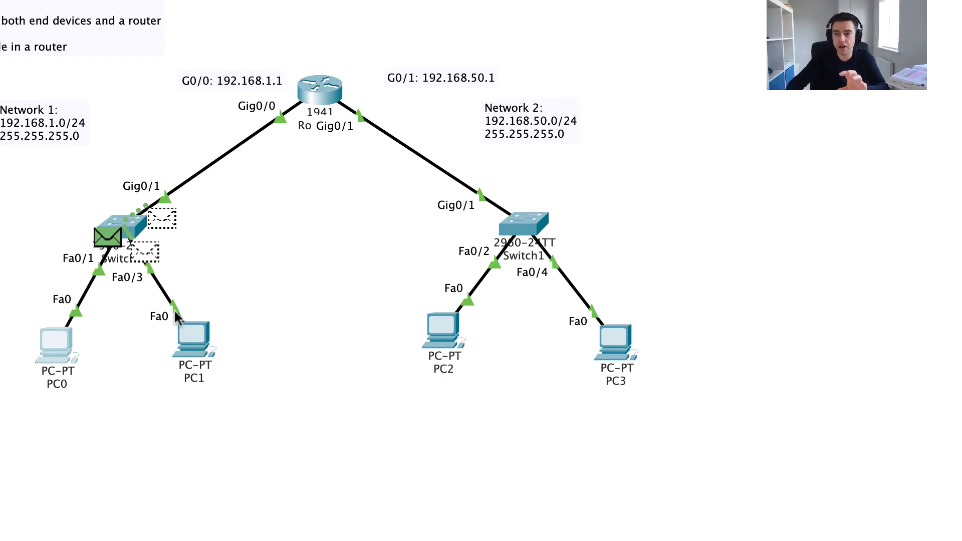
mouse_move(304, 95)
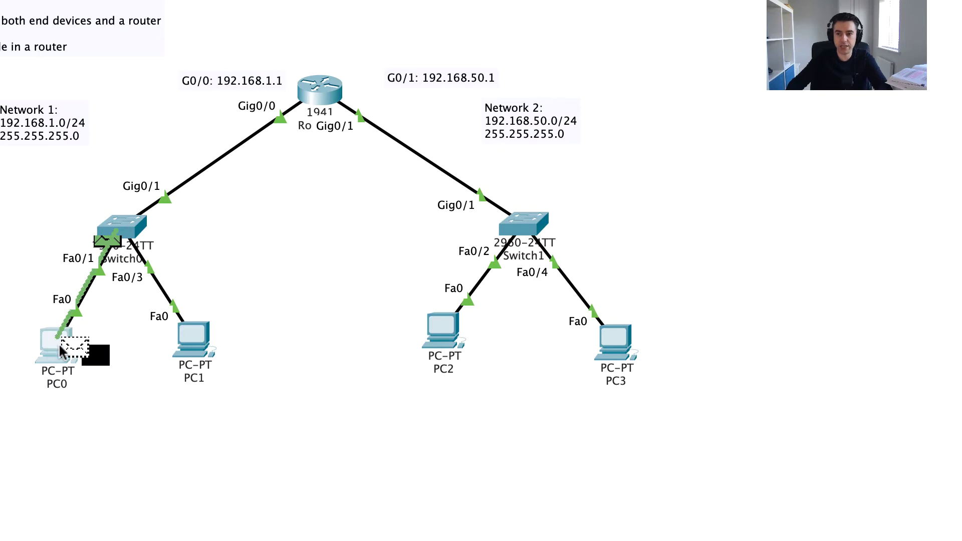
Show the ping packet's outbound details, highlighting source IP 192.168.1.10 and destination IP 192.168.50.10
click(101, 353)
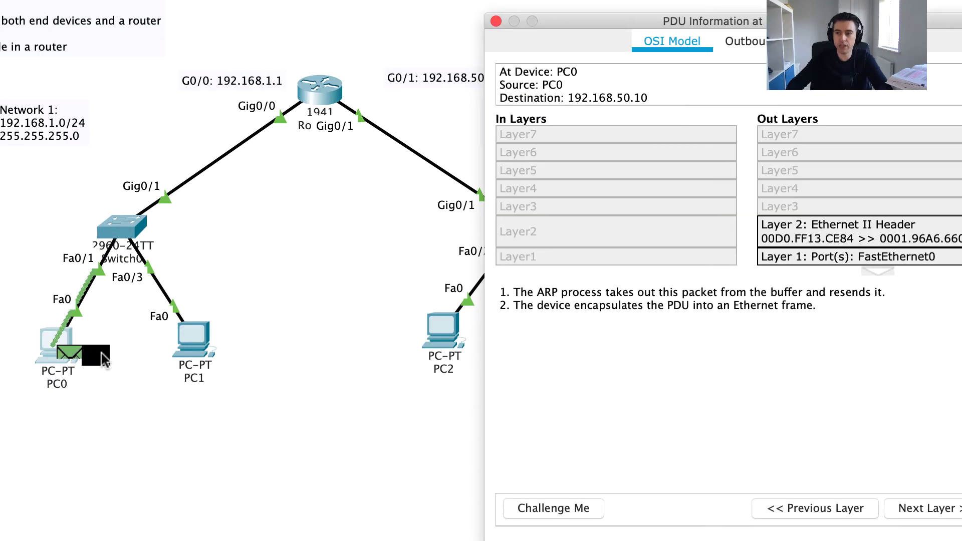
click(743, 41)
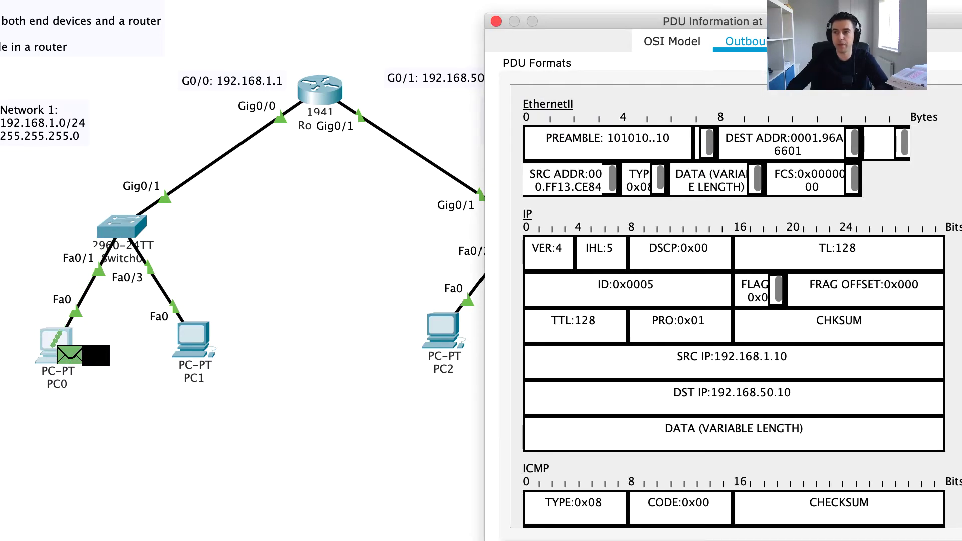
drag(675, 357, 816, 357)
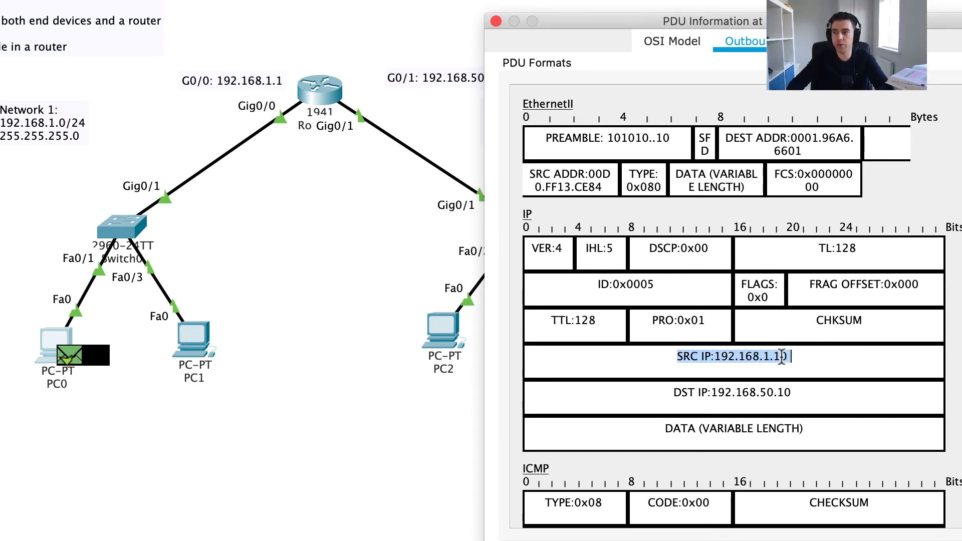
drag(672, 393, 819, 392)
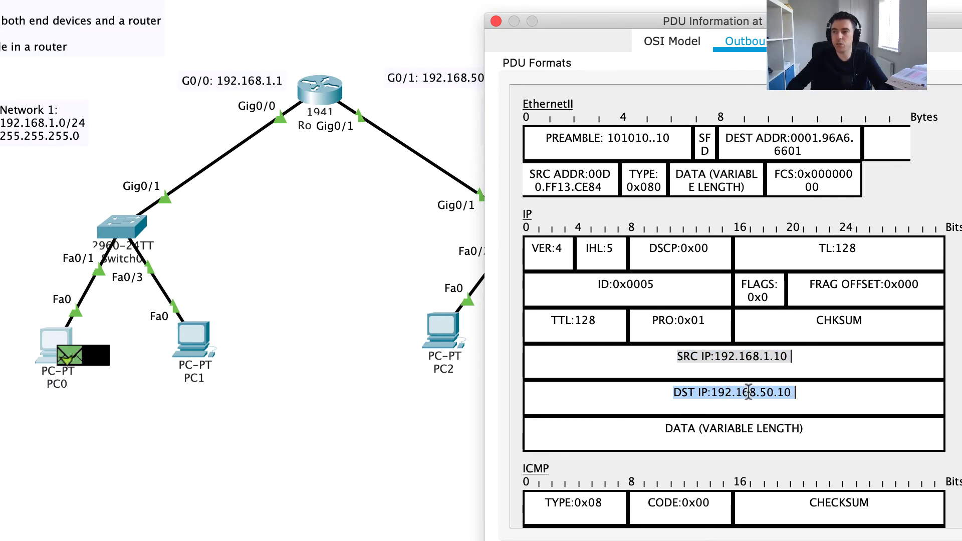
click(797, 393)
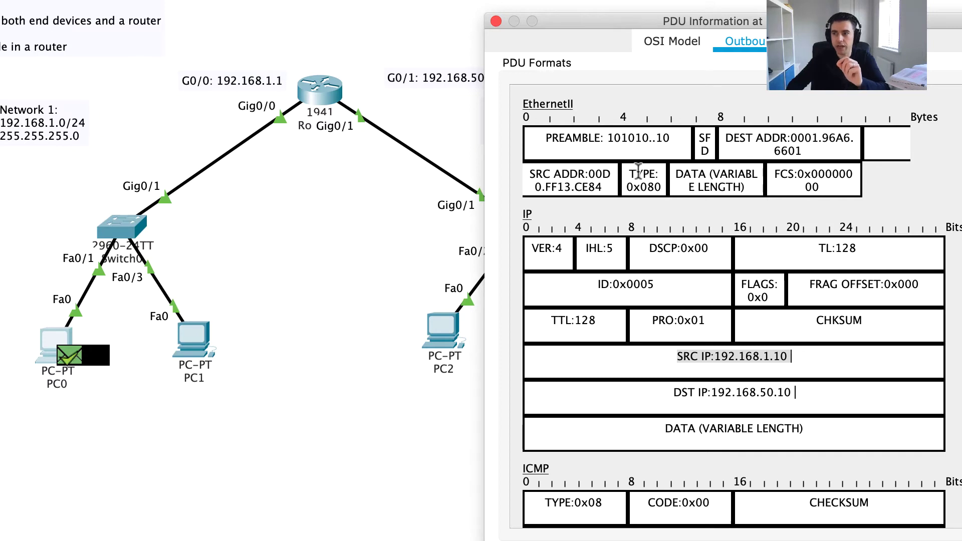
Highlight the source MAC ending CE84 and destination MAC 0001.96A6.6601
drag(603, 186, 575, 185)
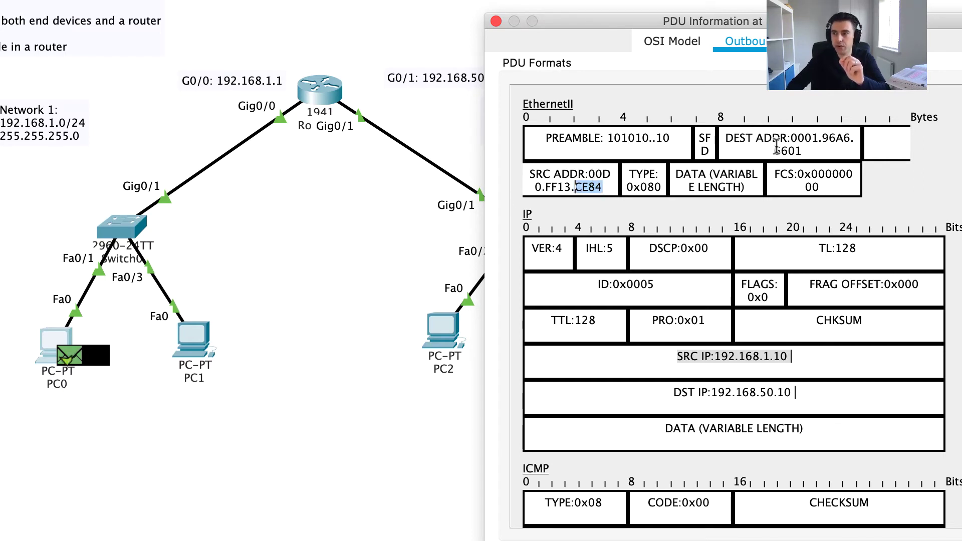
drag(775, 149, 804, 151)
click(800, 150)
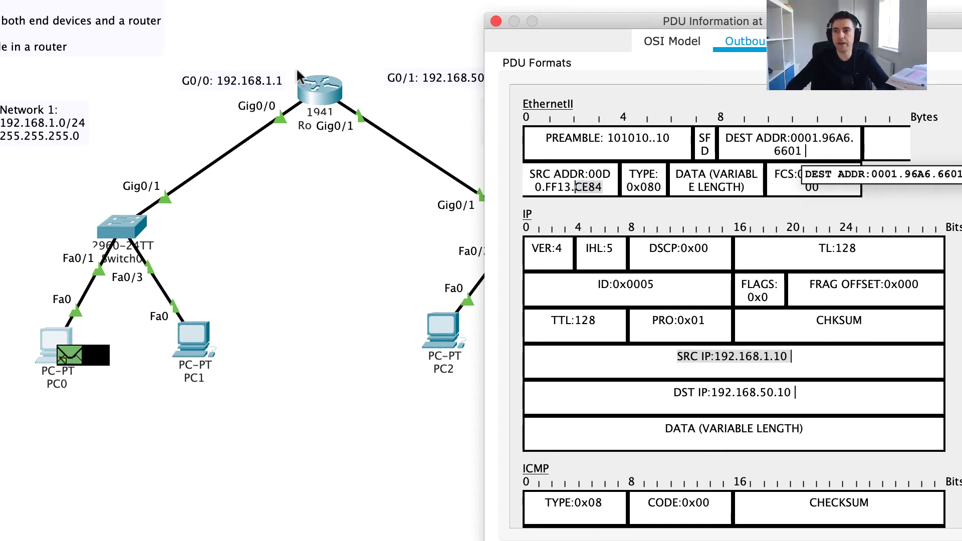
click(328, 92)
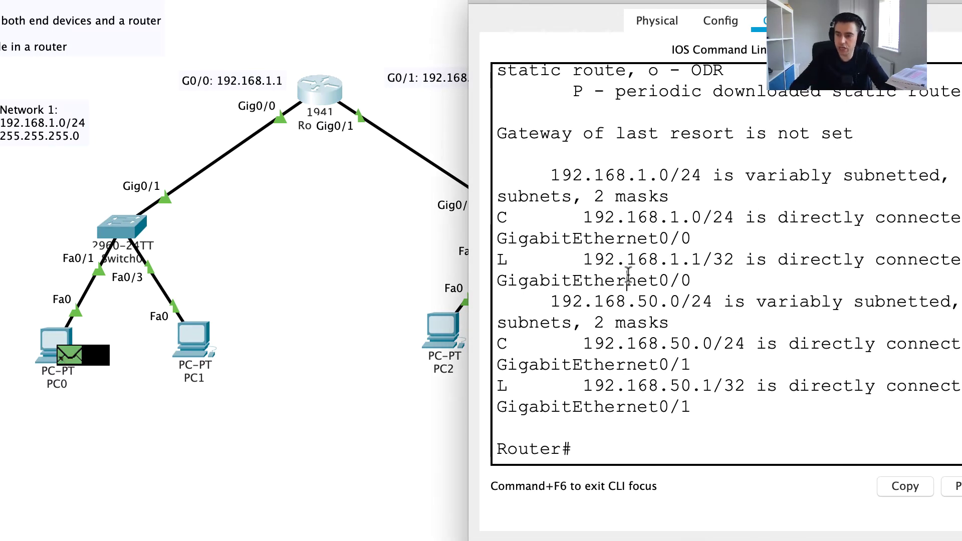
Run show int g0/0 in the router CLI and widen the window to fit the output
key(Return)
key(Return)
key(Return)
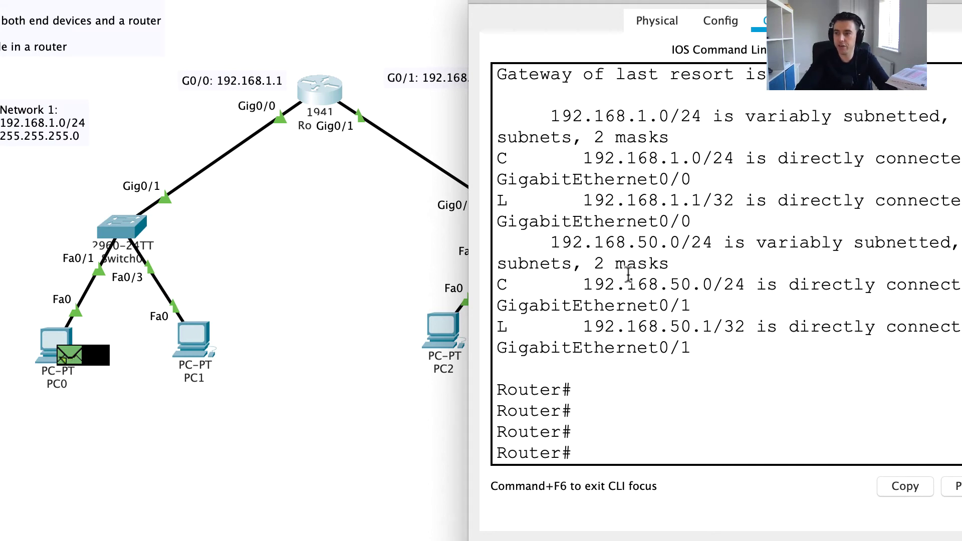
text(show int)
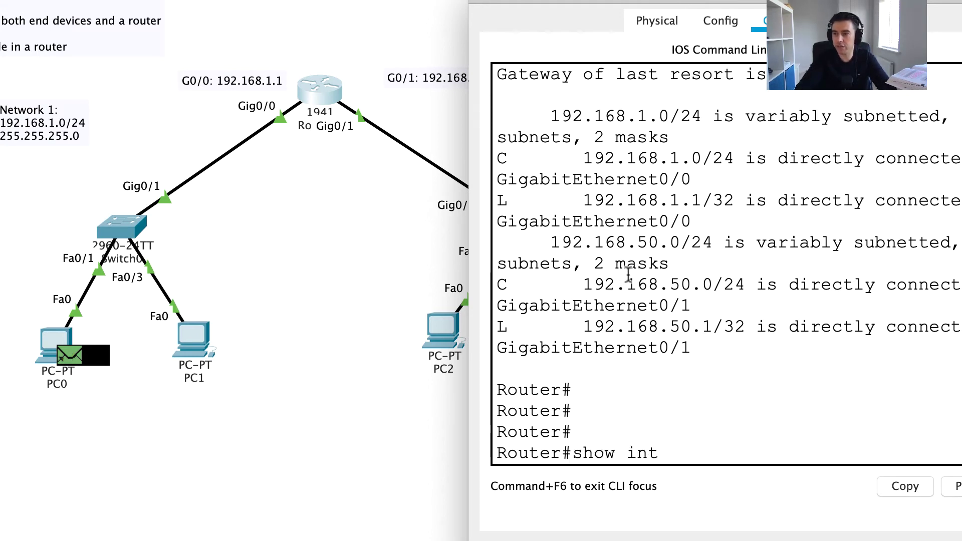
text( g0/0)
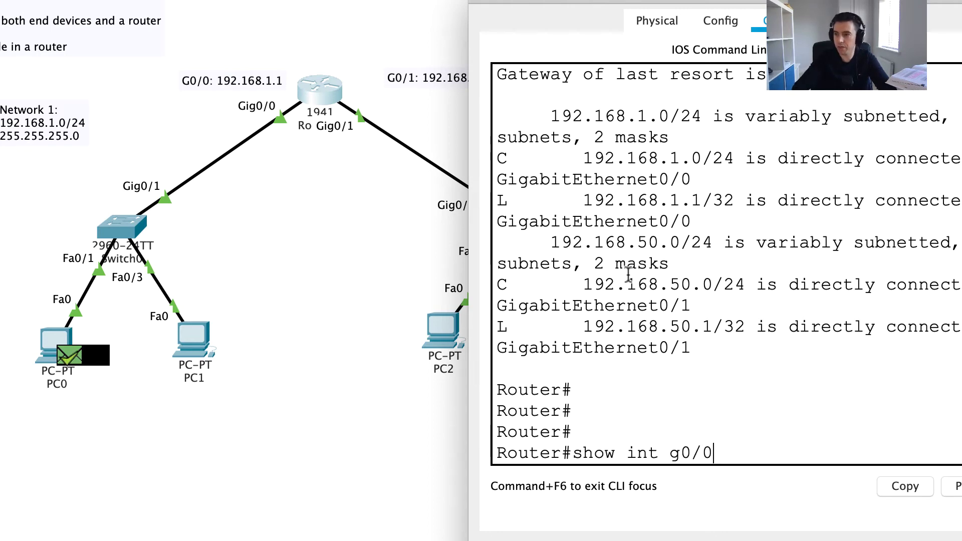
key(Return)
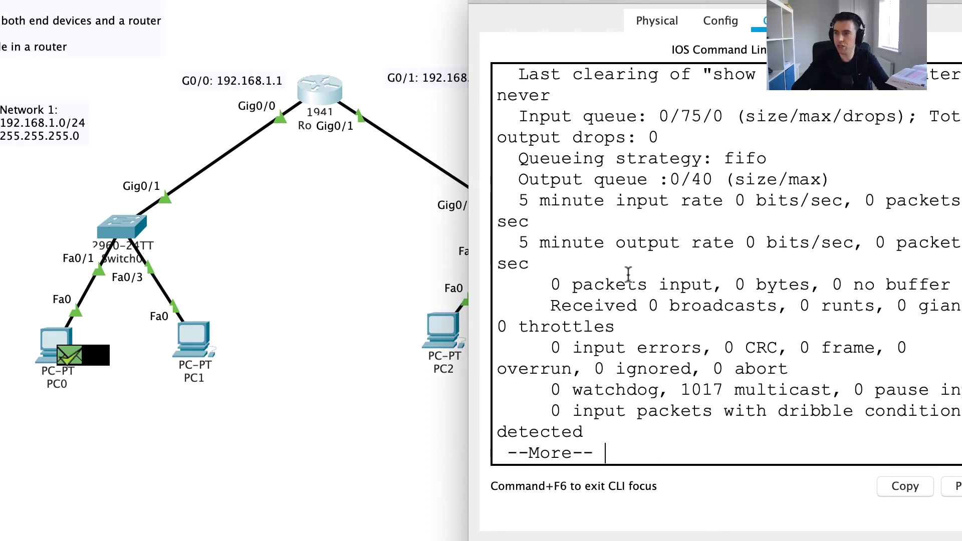
drag(467, 427, 213, 417)
scroll(382, 364, up, 5)
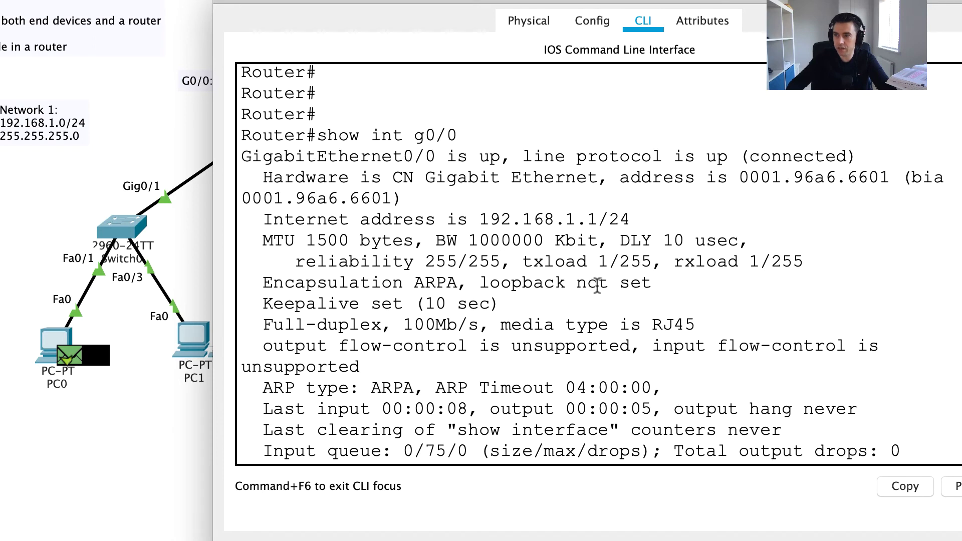
Highlight G0/0's MAC 0001.96a6.6601 and close the router window
drag(894, 177, 851, 178)
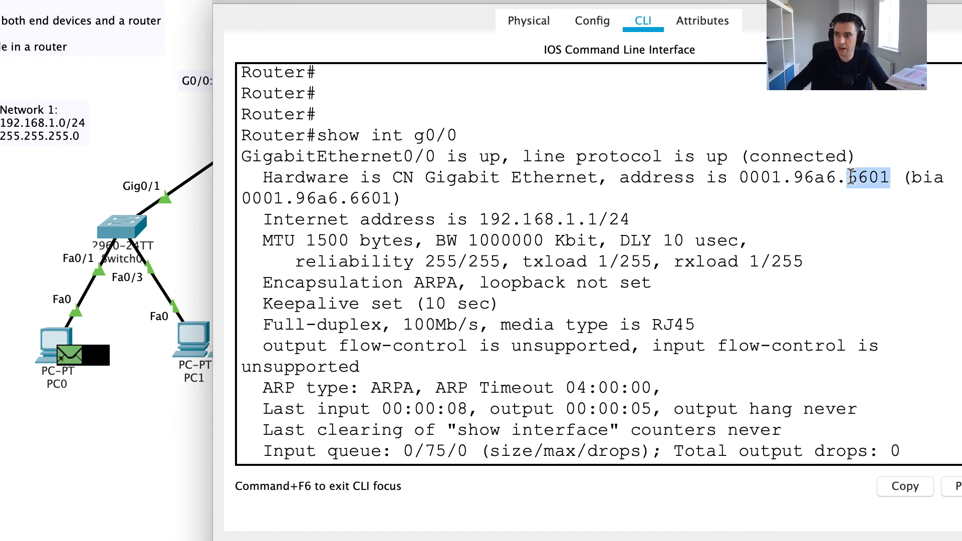
drag(461, 136, 409, 135)
drag(847, 178, 885, 178)
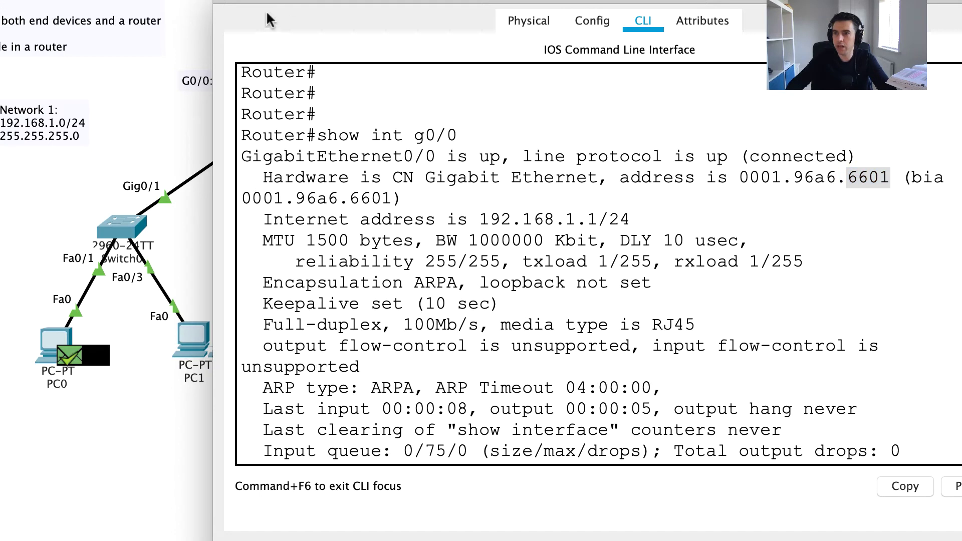
click(220, 4)
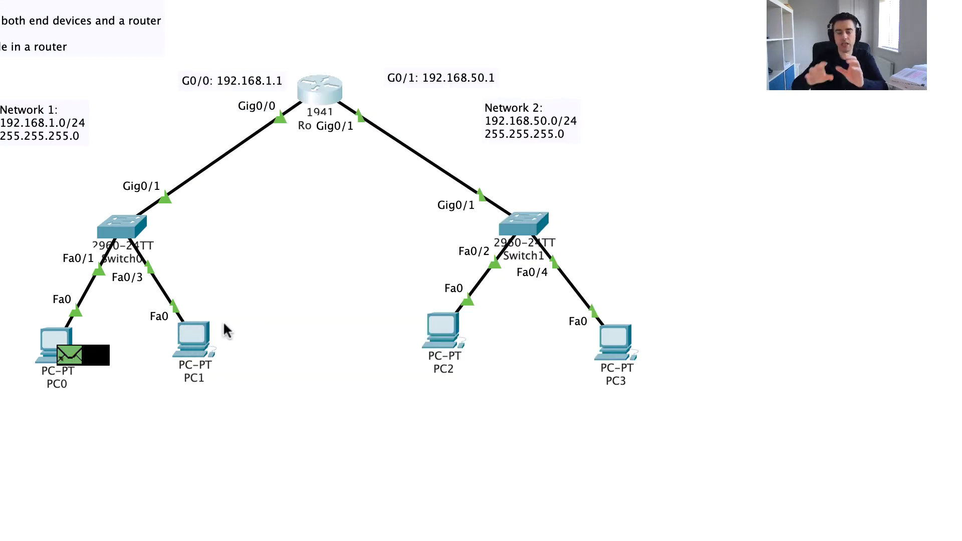